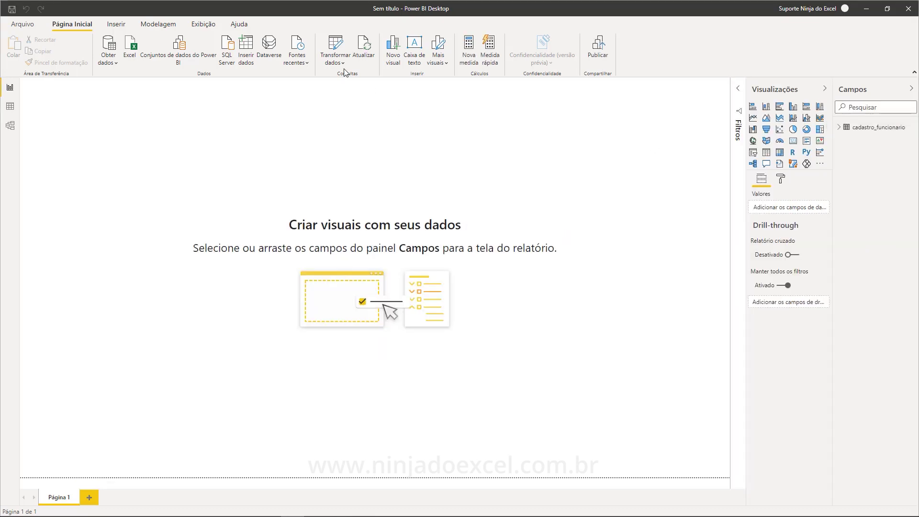
Open cadastro_funcionario in the Power Query Editor via Transformar dados and select the Data de Nascimento column.
{"action": "left_click", "coordinate": [343, 63]}
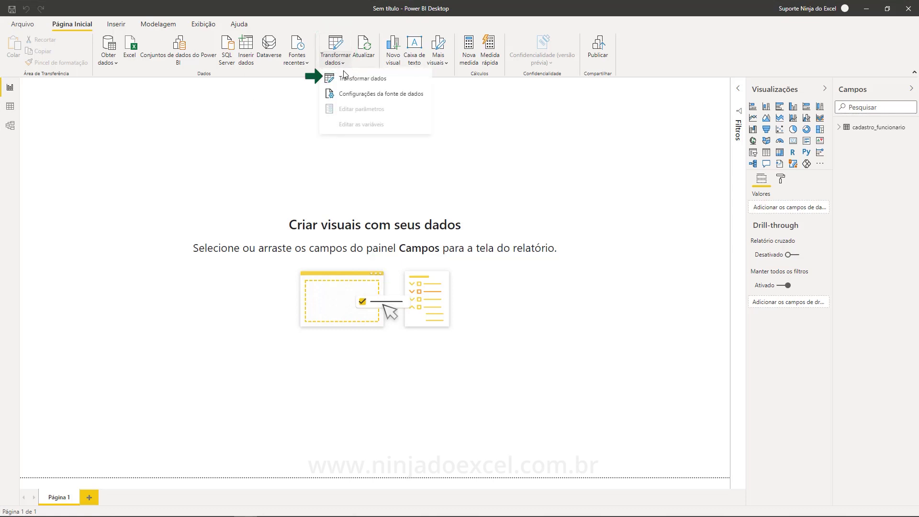
{"action": "left_click", "coordinate": [359, 83]}
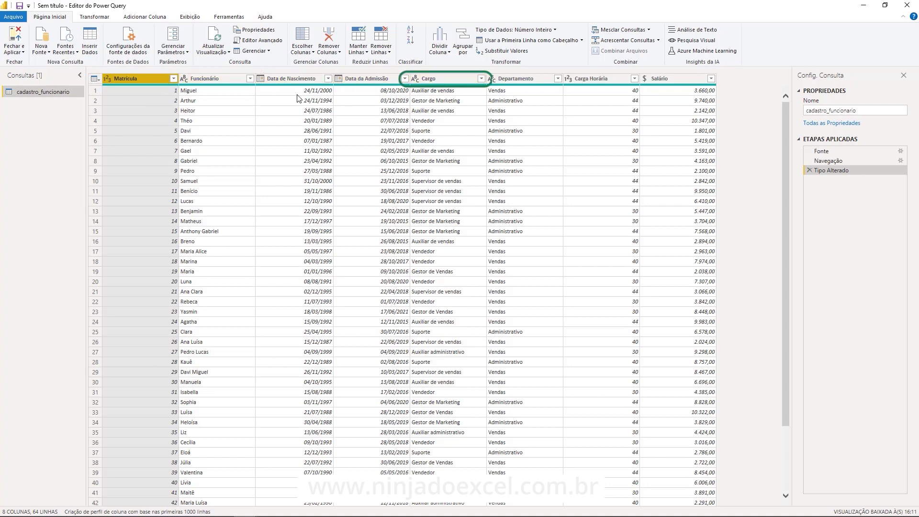
{"action": "left_click", "coordinate": [278, 79]}
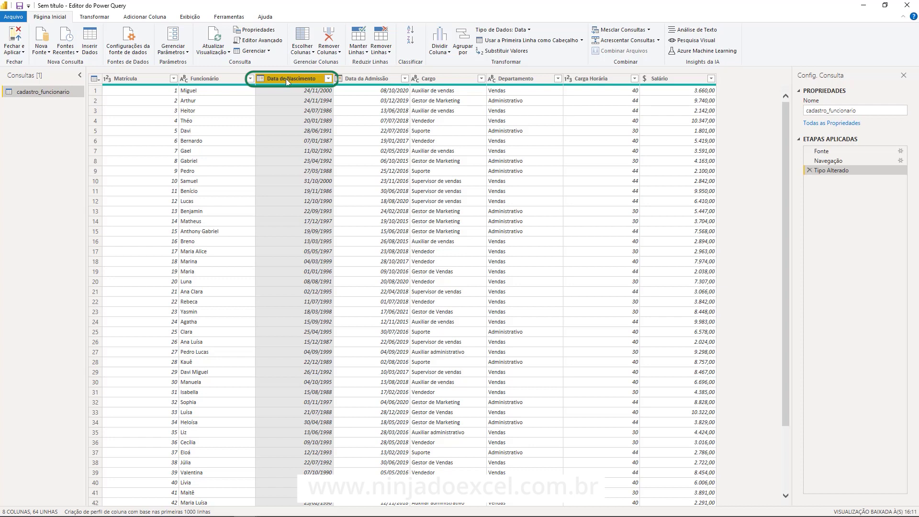
Add an Idade column from Data de Nascimento using Adicionar Coluna > Data > Idade.
{"action": "left_click", "coordinate": [147, 21]}
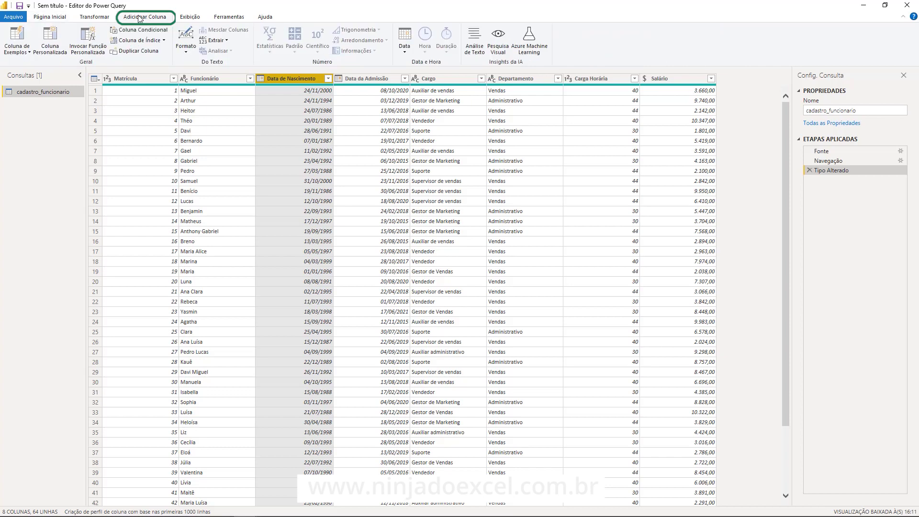
{"action": "left_click", "coordinate": [405, 55]}
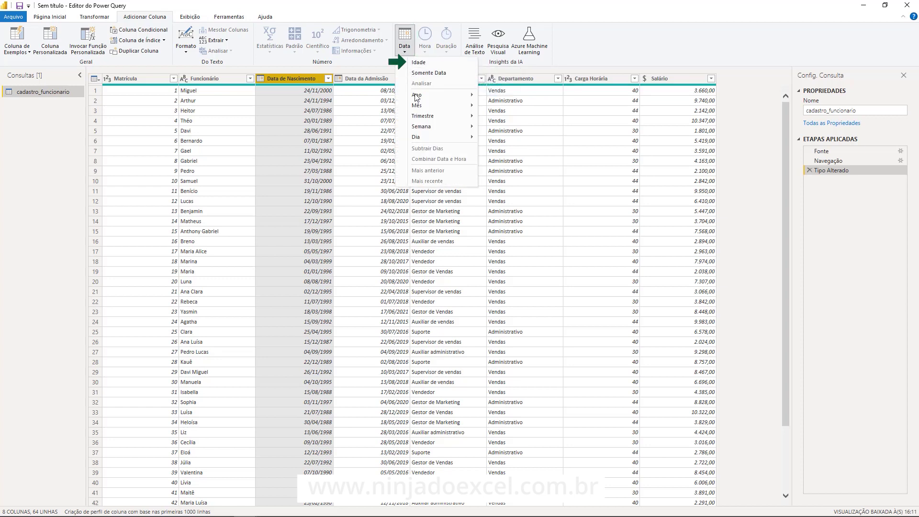
{"action": "mouse_move", "coordinate": [418, 62]}
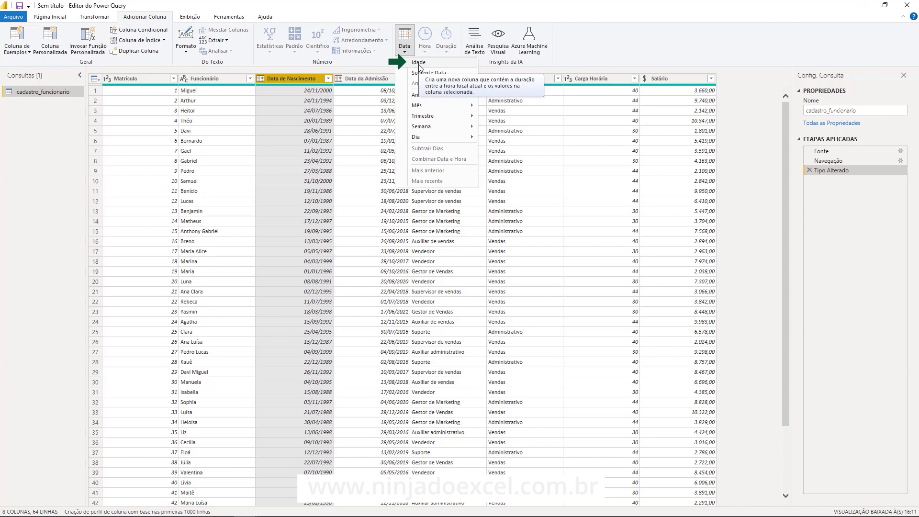
{"action": "left_click", "coordinate": [419, 65]}
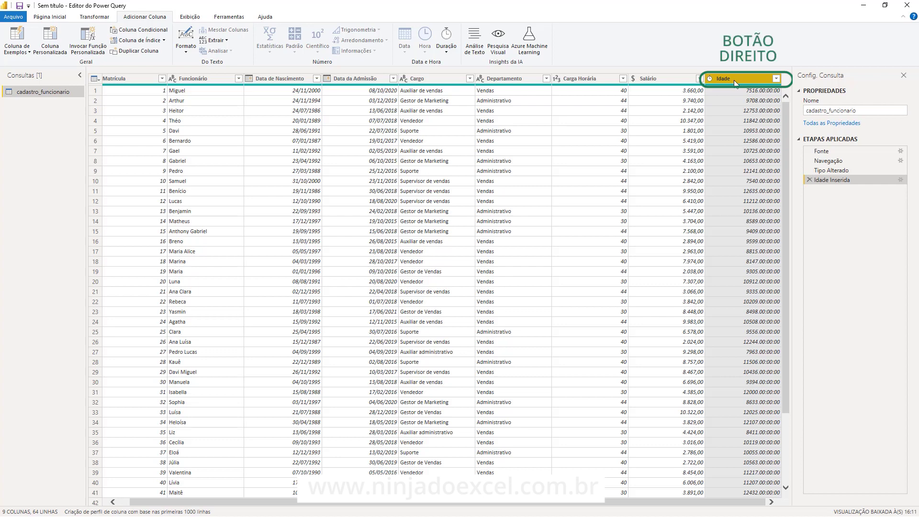
Convert the Idade column to Total de Anos, giving decimal ages such as 20,59178082.
{"action": "right_click", "coordinate": [736, 83]}
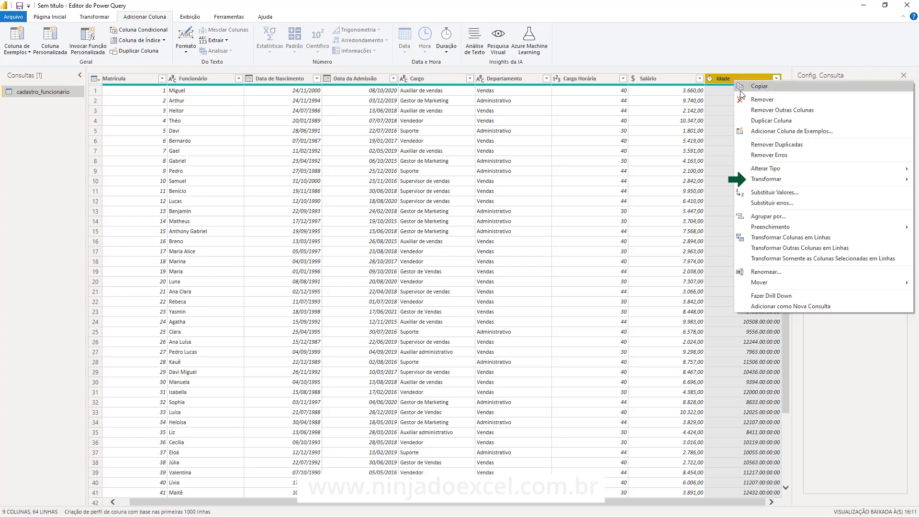
{"action": "mouse_move", "coordinate": [767, 179]}
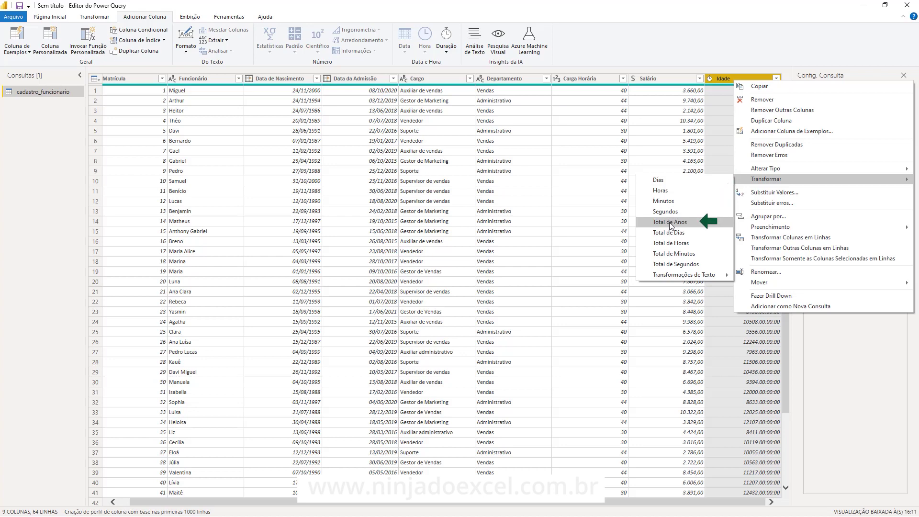
{"action": "left_click", "coordinate": [670, 222]}
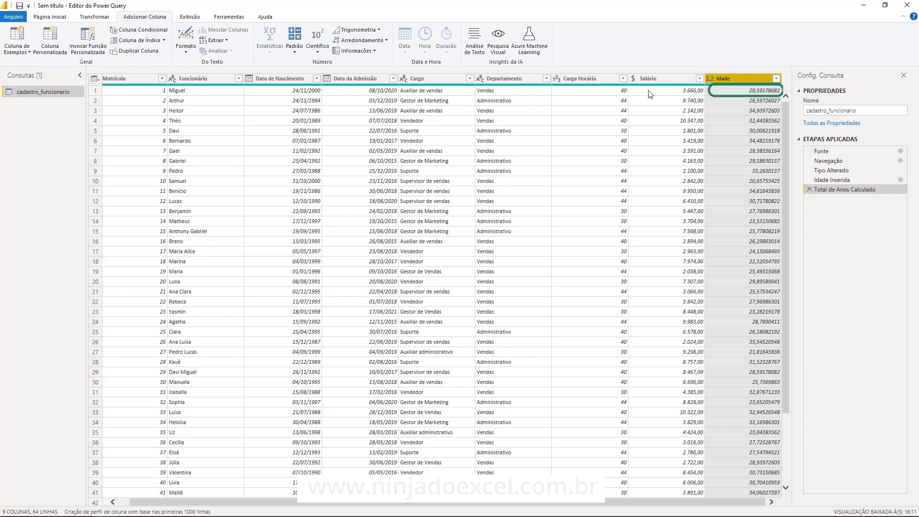
{"action": "left_click", "coordinate": [372, 42]}
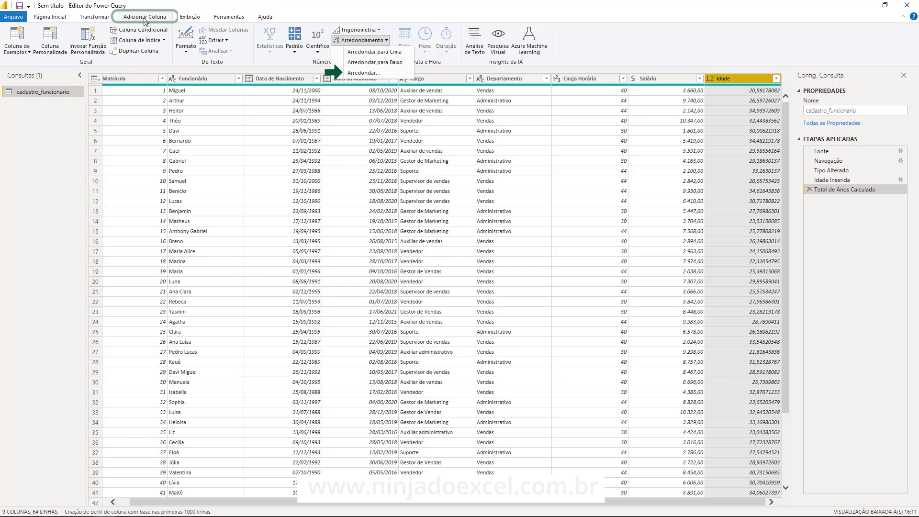
{"action": "left_click", "coordinate": [380, 61]}
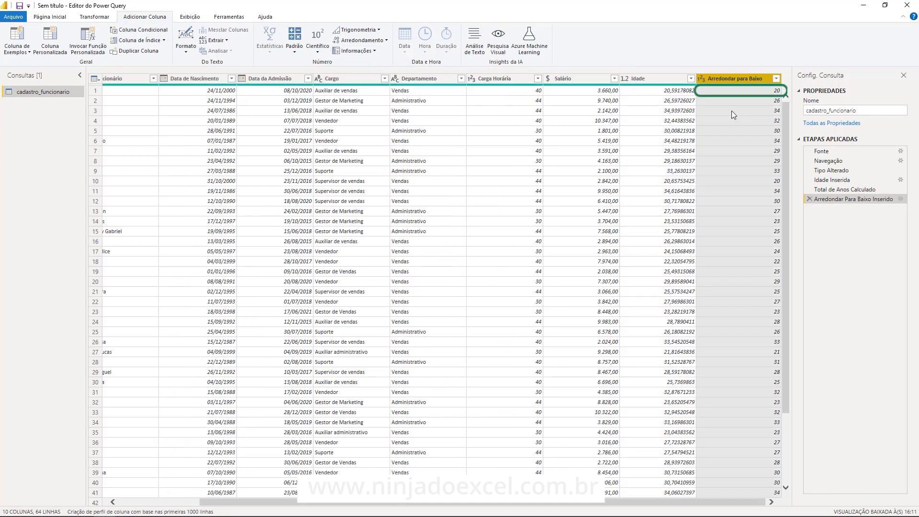
{"action": "left_click", "coordinate": [810, 199]}
{"action": "left_click", "coordinate": [744, 81]}
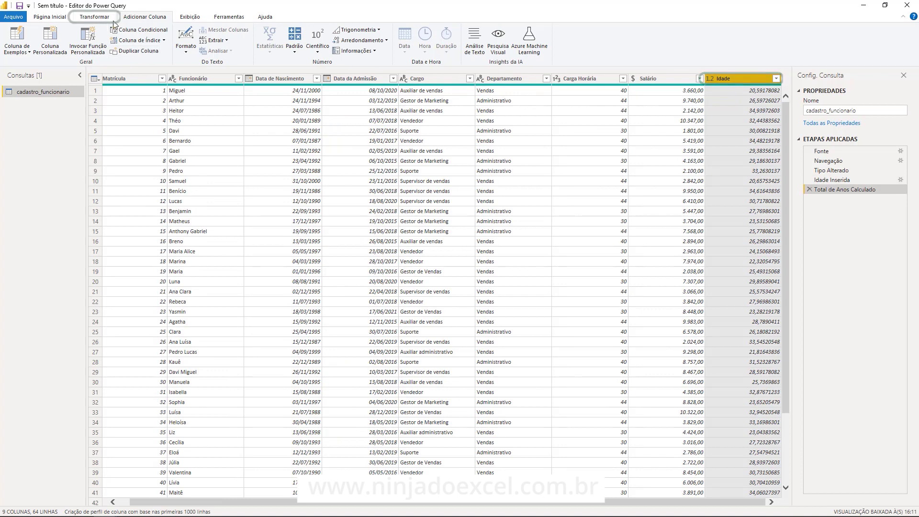
Round the Idade values down with Arredondar para Baixo so ages become whole years like 20.
{"action": "left_click", "coordinate": [94, 17]}
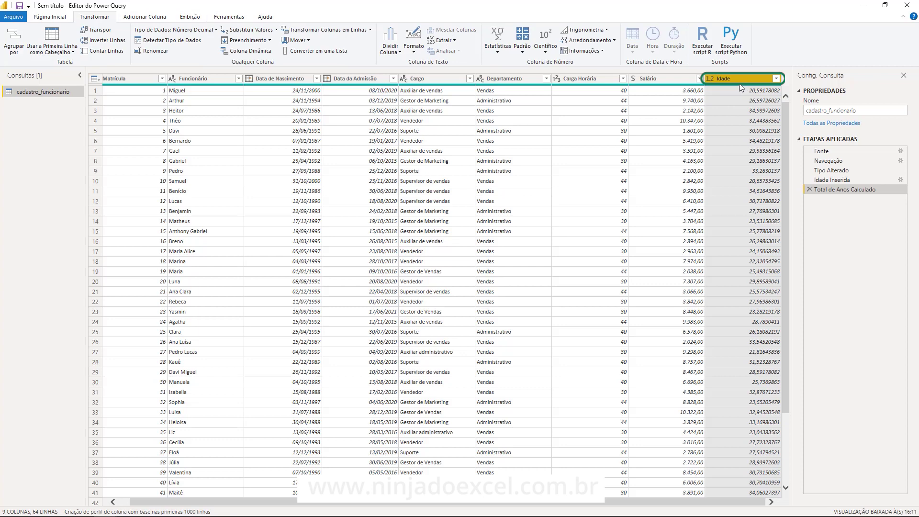
{"action": "left_click", "coordinate": [601, 43]}
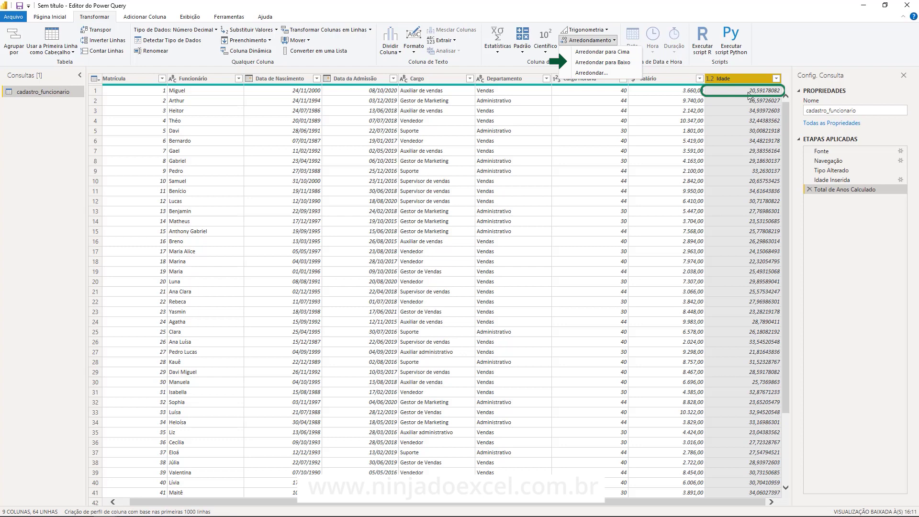
{"action": "left_click", "coordinate": [619, 68]}
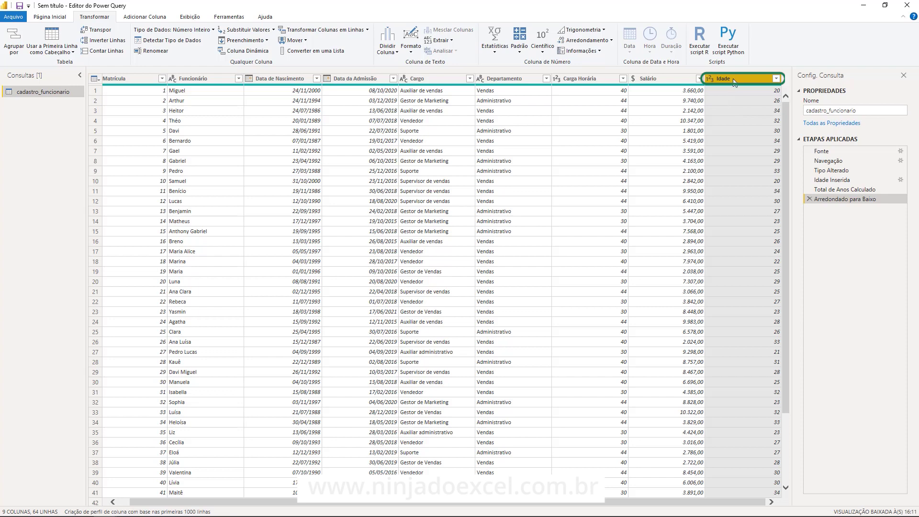
Move the Idade column to sit directly after Data de Nascimento.
{"action": "mouse_move", "coordinate": [735, 82]}
{"action": "left_mouse_down"}
{"action": "mouse_move", "coordinate": [356, 113]}
{"action": "mouse_move", "coordinate": [335, 101]}
{"action": "left_mouse_up"}
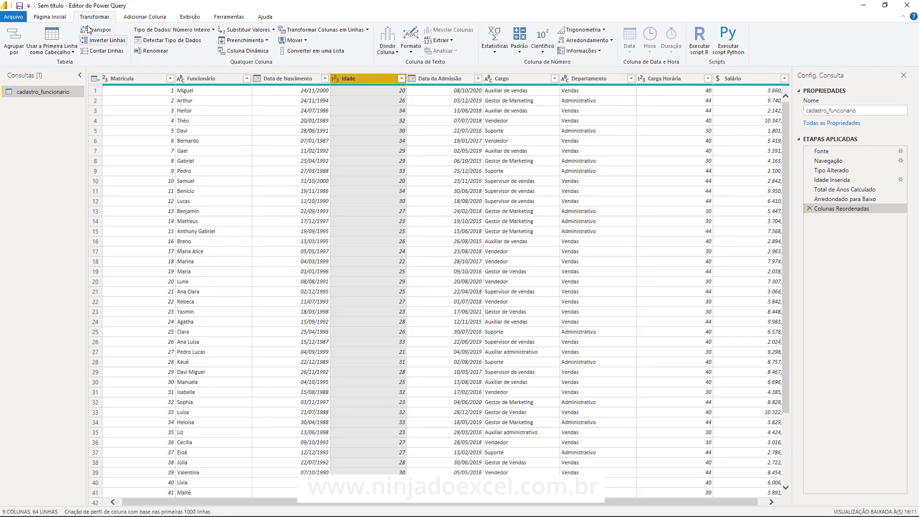
{"action": "left_click", "coordinate": [61, 19]}
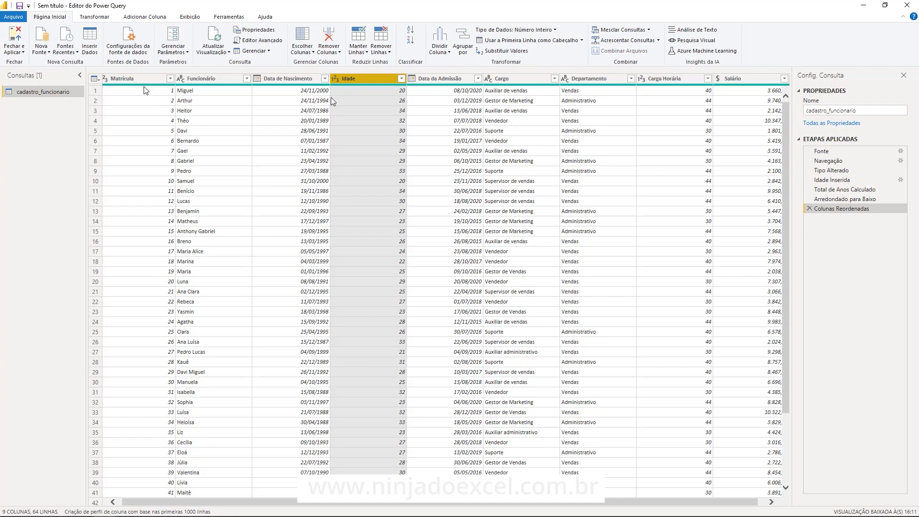